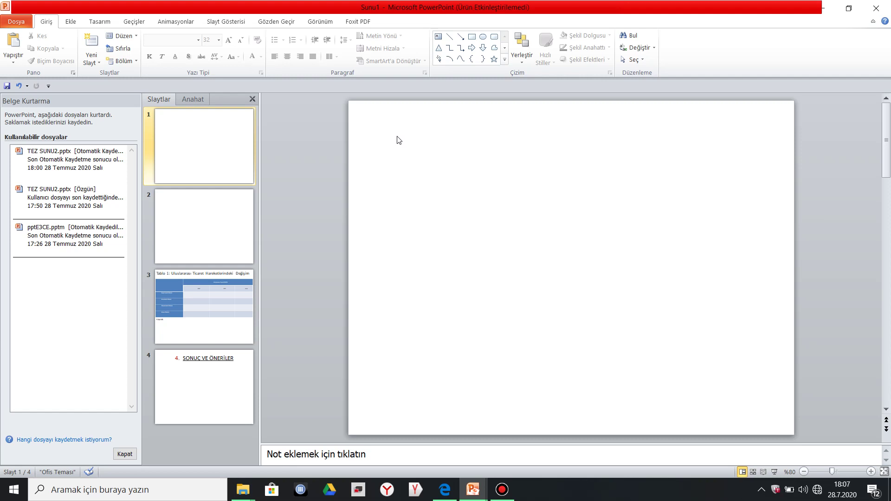
# - Show slide 1, put the cursor in its empty text box, and bring up its formatting menu
pyautogui.click(211, 159)
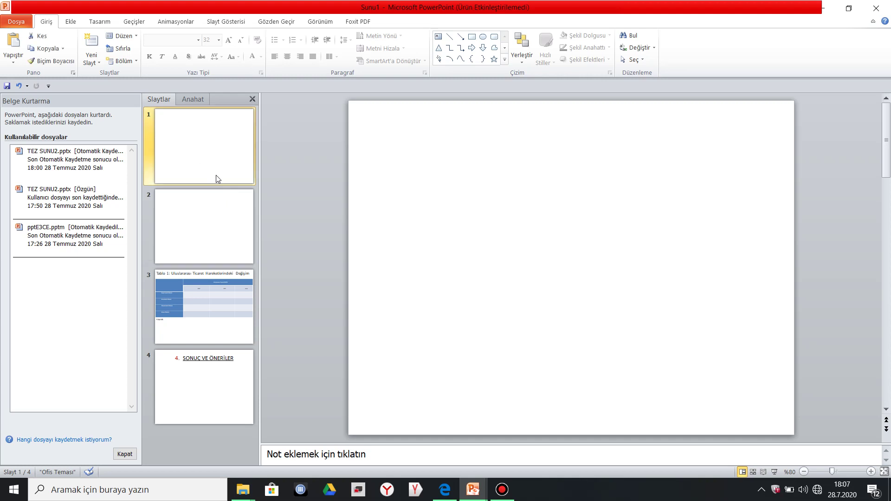
pyautogui.click(364, 116)
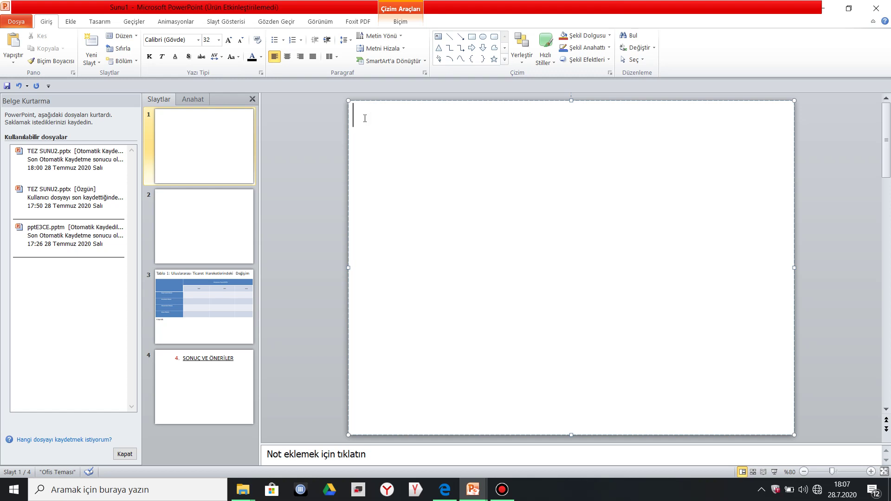
pyautogui.rightClick(365, 119)
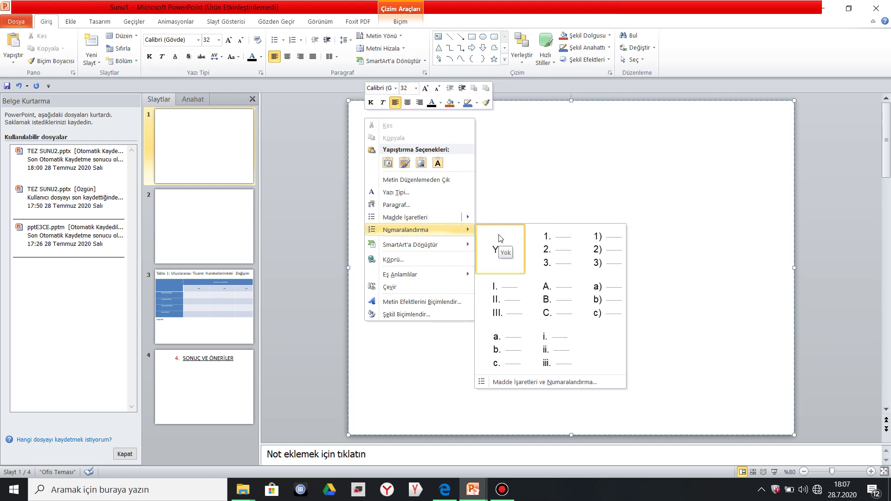
# - Apply 1. 2. 3. numbering and enter the first heading 'Dünyada Küreselleşme'
pyautogui.click(555, 250)
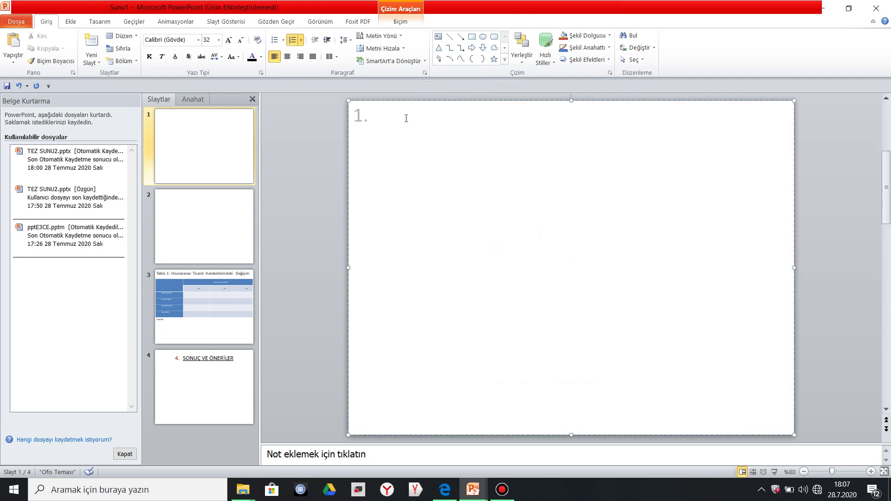
pyautogui.write('Dünyada')
pyautogui.press('BackSpace')
pyautogui.write('da Küreselleşm e')
pyautogui.press('Return')
pyautogui.press('Return')
pyautogui.press('Return')
pyautogui.press('Return')
pyautogui.press('Return')
pyautogui.press('Return')
pyautogui.press('Return')
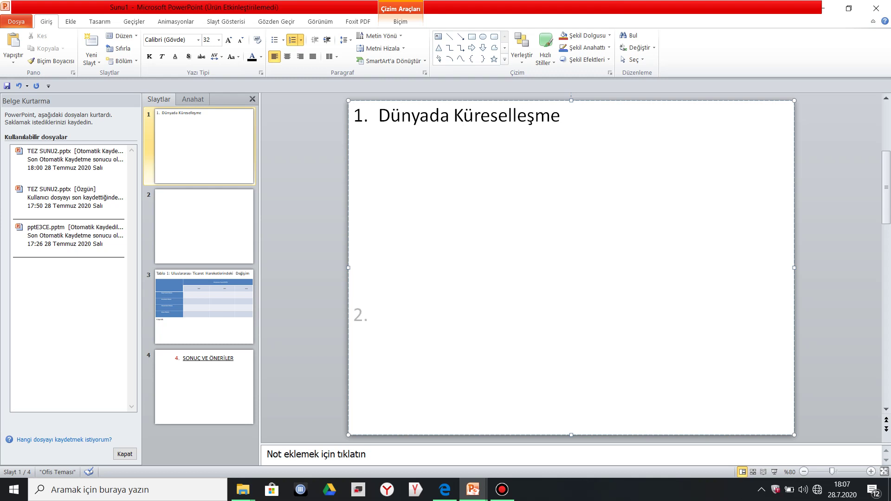
# - Add '2. Türkiye'de Küreselleşme' a few lines lower, then move to slide 2
pyautogui.write('t')
pyautogui.press('BackSpace')
pyautogui.write('T')
pyautogui.press('BackSpace')
pyautogui.press('BackSpace')
pyautogui.click(390, 202)
pyautogui.press('Return')
pyautogui.press('Return')
pyautogui.press('Return')
pyautogui.write("Türkiye'De")
pyautogui.press('BackSpace')
pyautogui.write('de Küreselleşme')
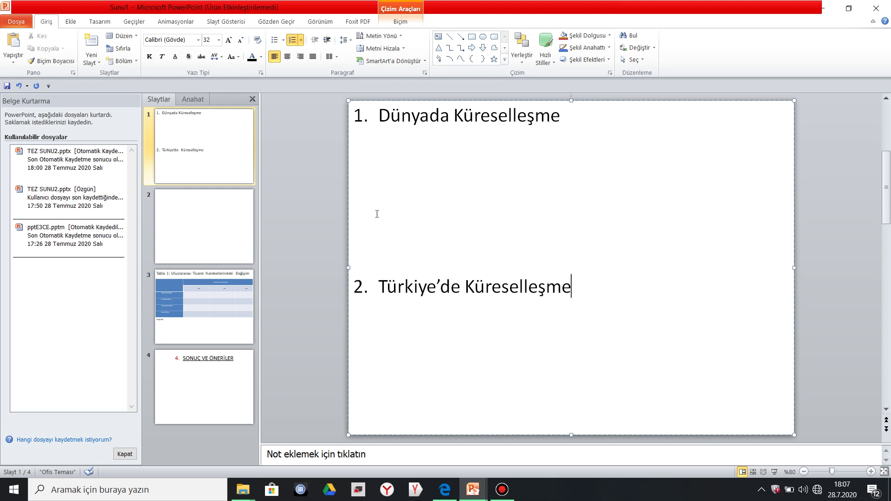
pyautogui.click(192, 215)
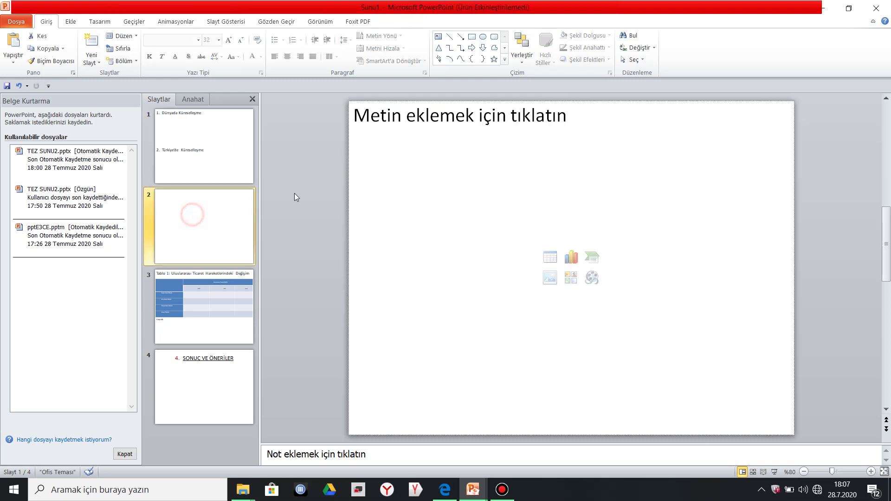
# - Try 1. 2. 3. numbering in slide 2's text box, then remove it
pyautogui.click(402, 117)
pyautogui.rightClick(380, 113)
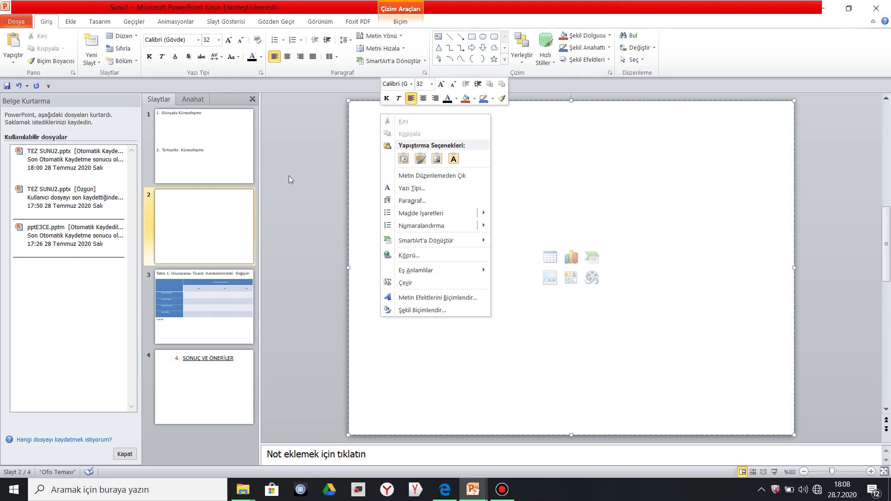
pyautogui.moveTo(422, 225)
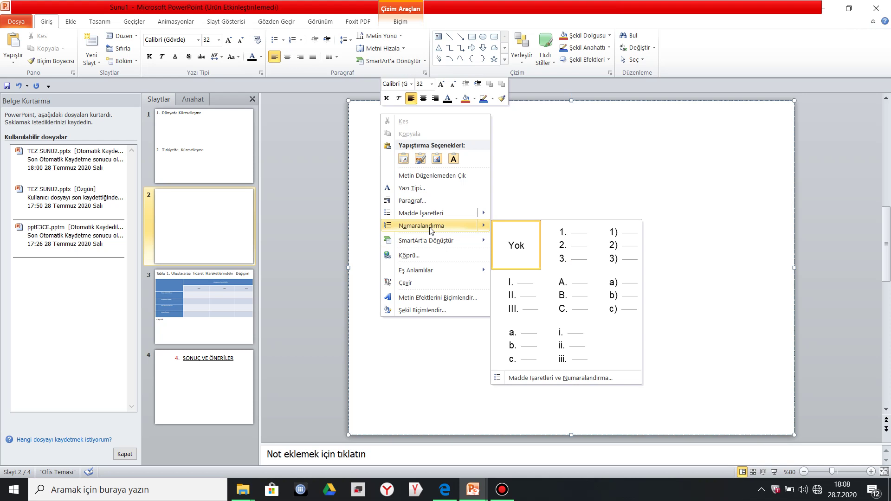
pyautogui.click(564, 245)
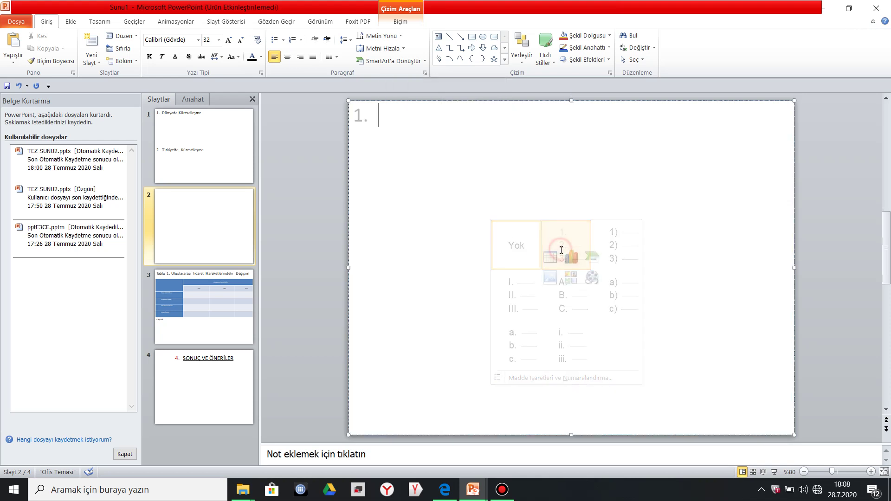
pyautogui.press('BackSpace')
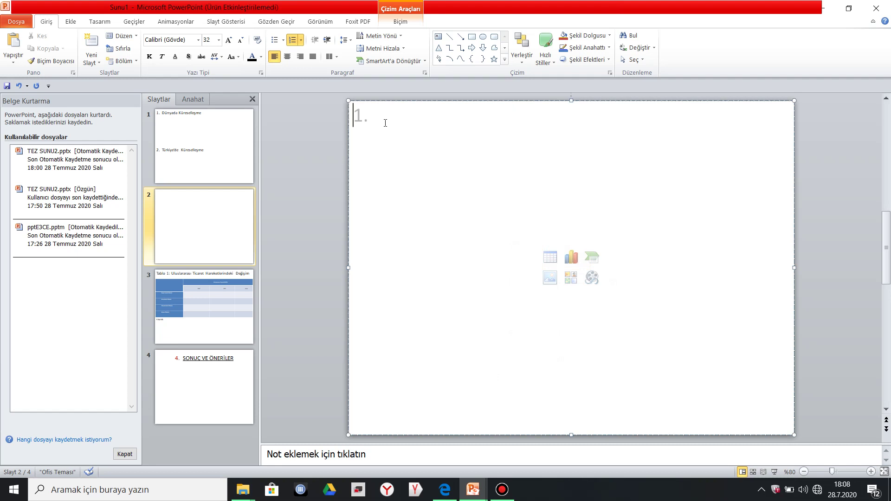
# - Set 1. 2. 3. numbering starting at 3 and begin typing 'Dünyada ve Türki'
pyautogui.rightClick(380, 117)
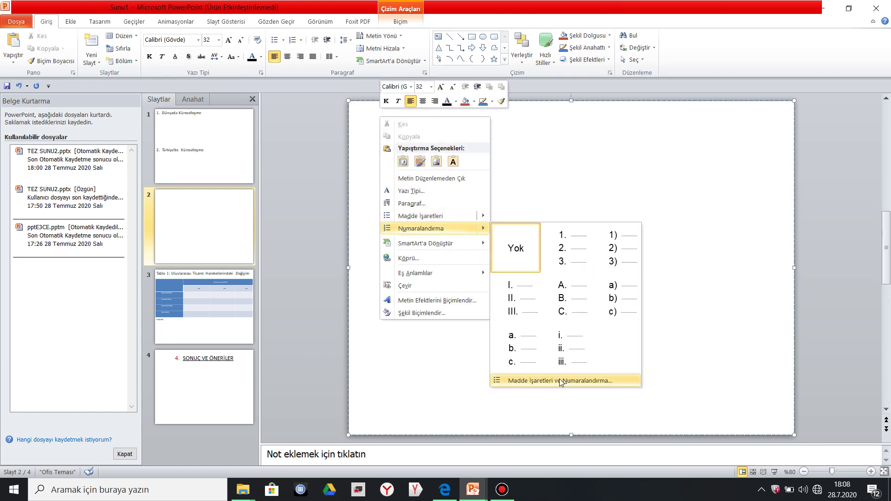
pyautogui.click(559, 381)
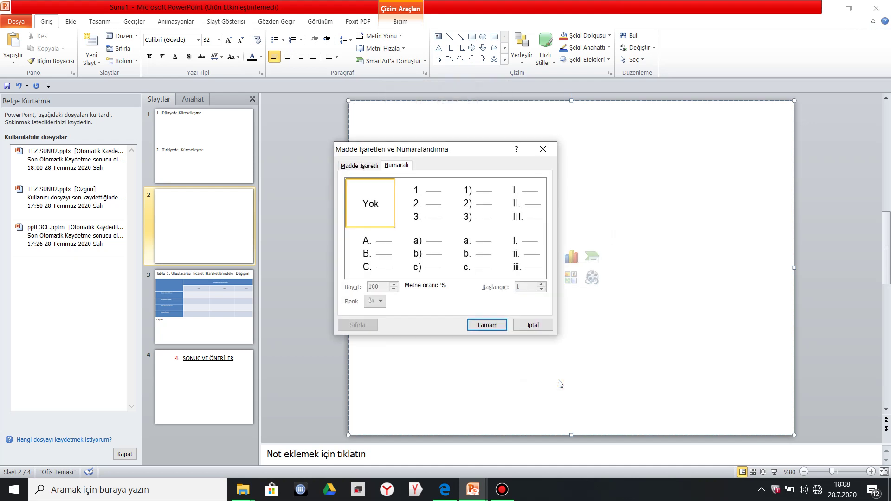
pyautogui.click(439, 205)
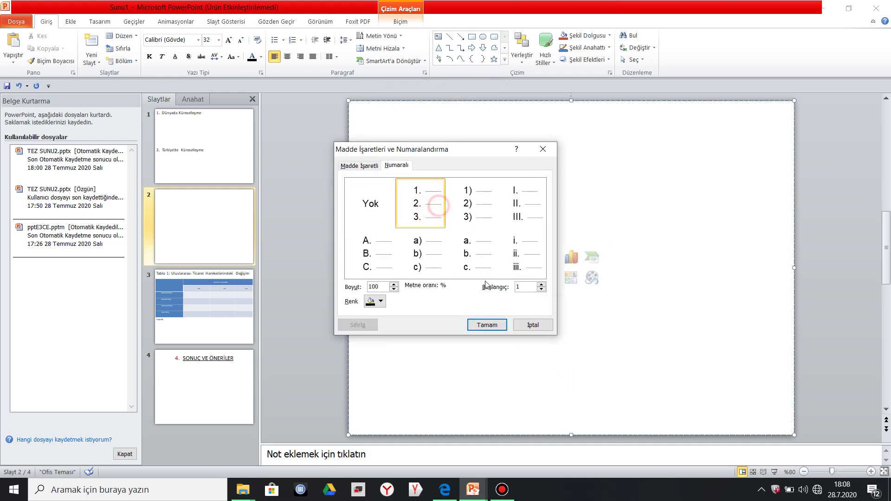
pyautogui.click(541, 284)
pyautogui.click(542, 284)
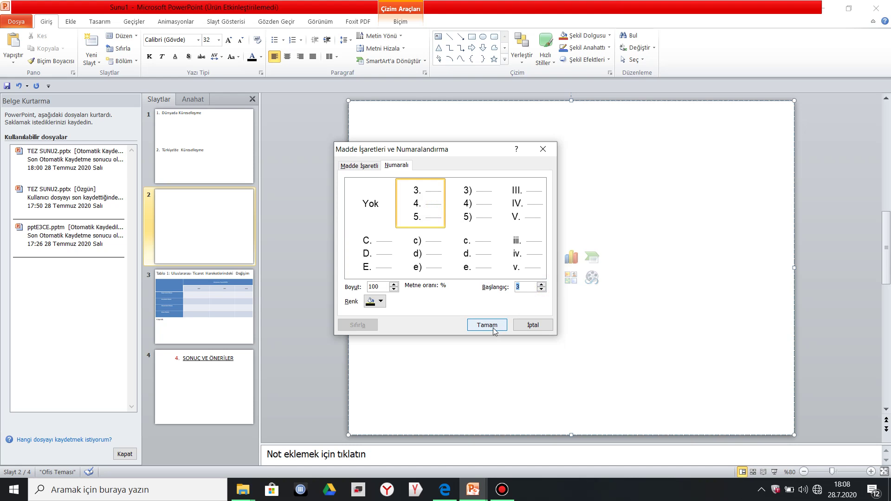
pyautogui.click(493, 326)
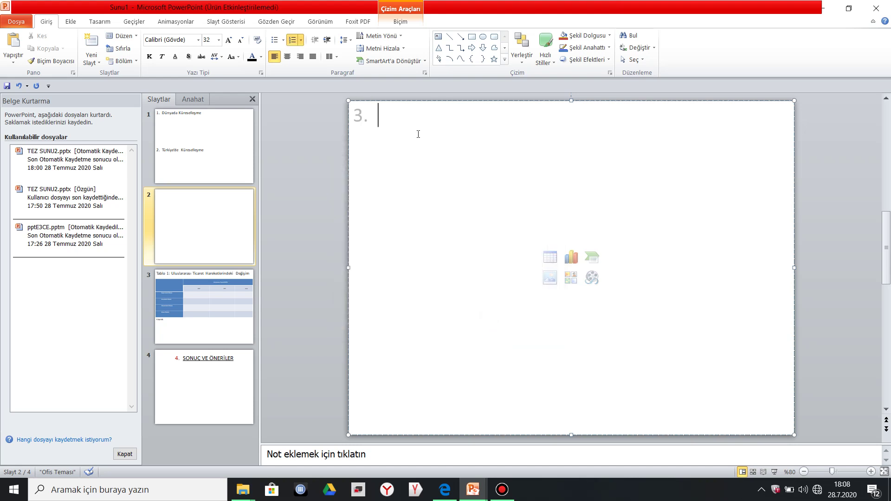
pyautogui.write('Dünyada ve Türki')
# - Finish the heading as 'Dünyada ve Türkiye'de' and switch to the table on slide 3
pyautogui.press('BackSpace')
pyautogui.write('ye ')
pyautogui.write('de')
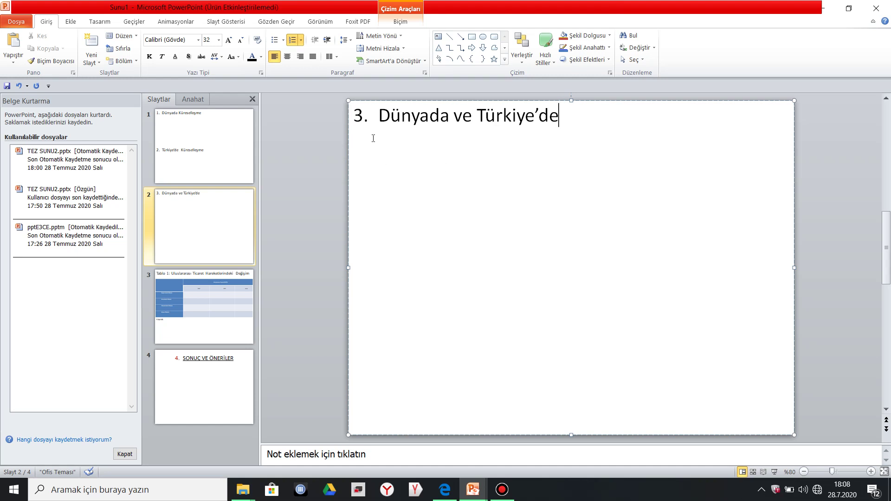
pyautogui.click(216, 288)
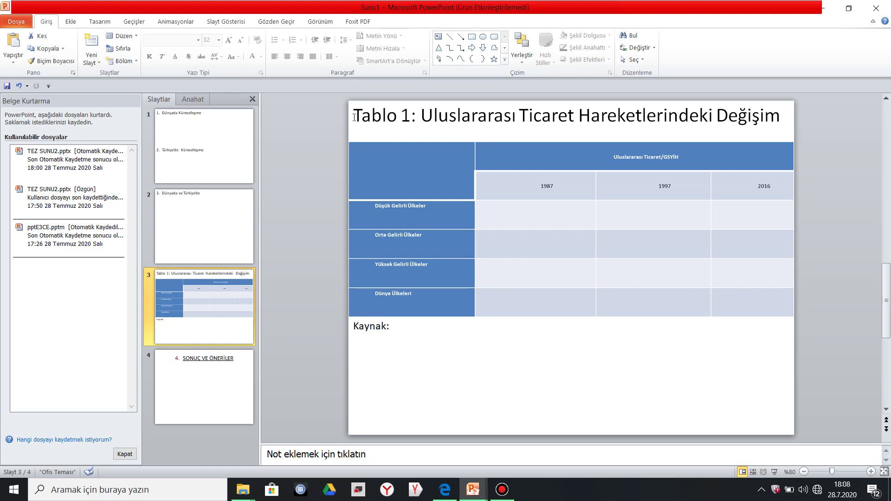
pyautogui.moveTo(354, 117); pyautogui.dragTo(409, 119)
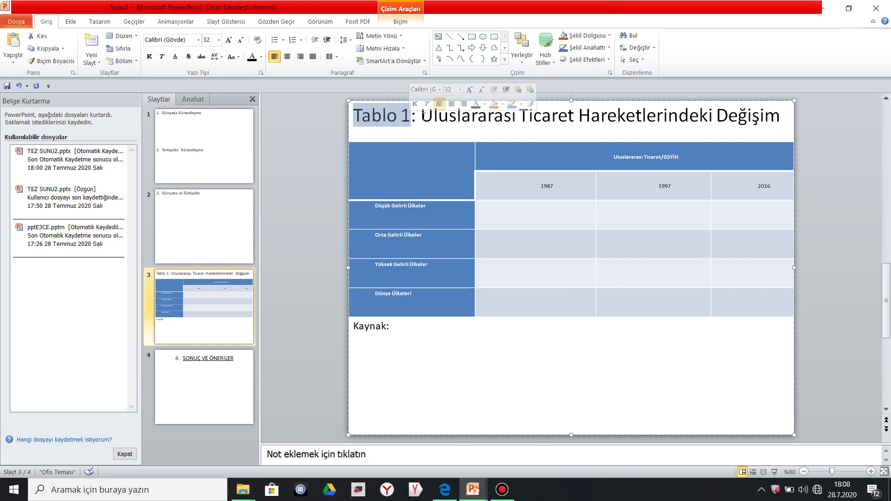
pyautogui.click(420, 116)
pyautogui.moveTo(420, 116); pyautogui.dragTo(609, 116)
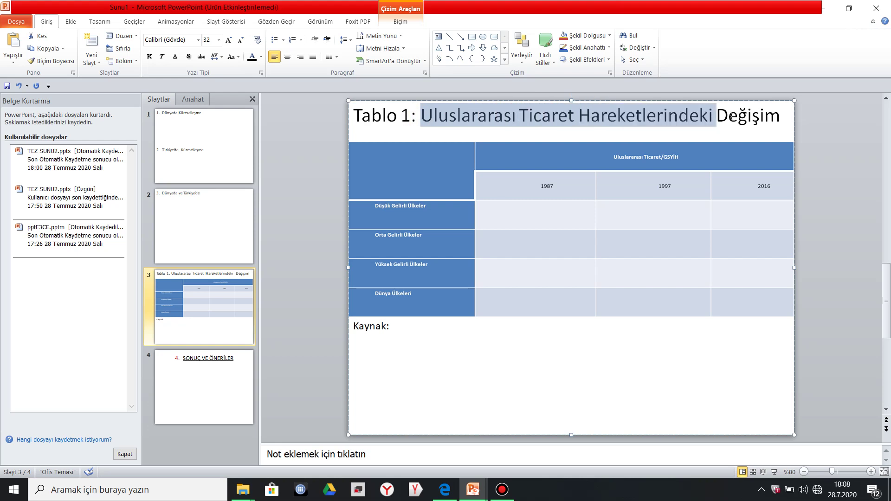
pyautogui.moveTo(731, 117); pyautogui.dragTo(758, 117)
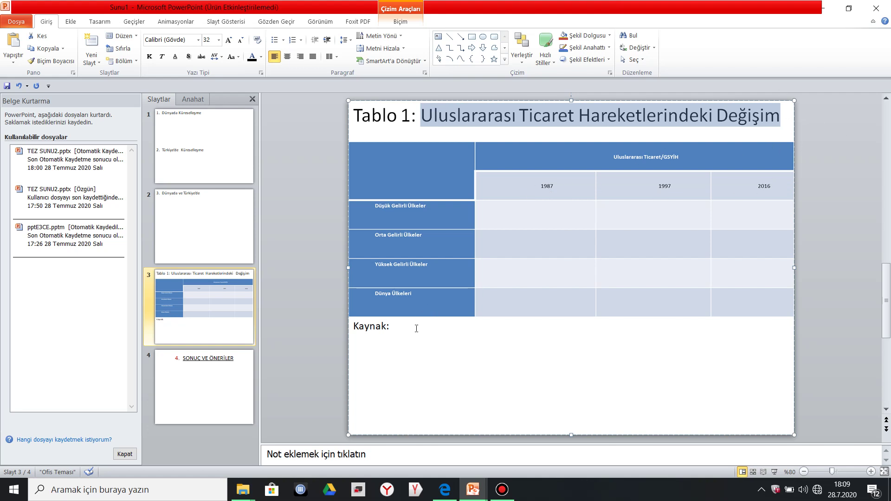
pyautogui.click(398, 328)
pyautogui.click(382, 327)
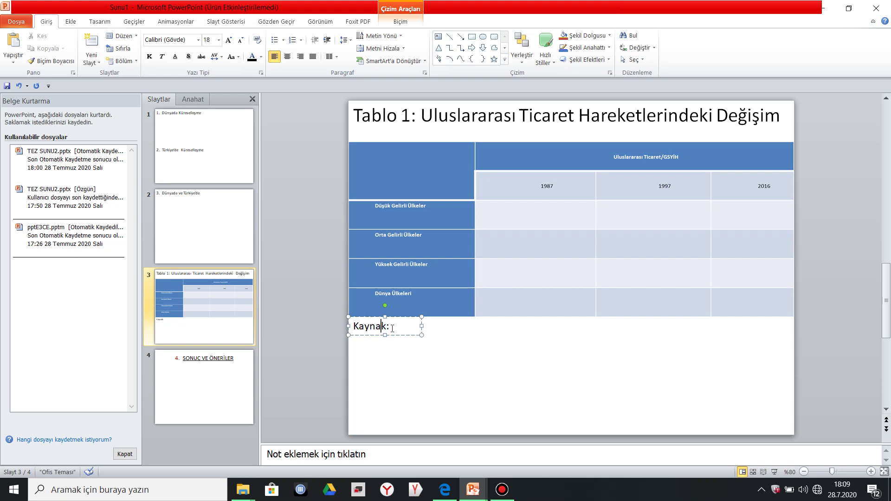
pyautogui.click(393, 328)
pyautogui.click(392, 328)
pyautogui.click(392, 328)
pyautogui.click(390, 325)
pyautogui.click(390, 325)
pyautogui.click(396, 328)
pyautogui.click(390, 326)
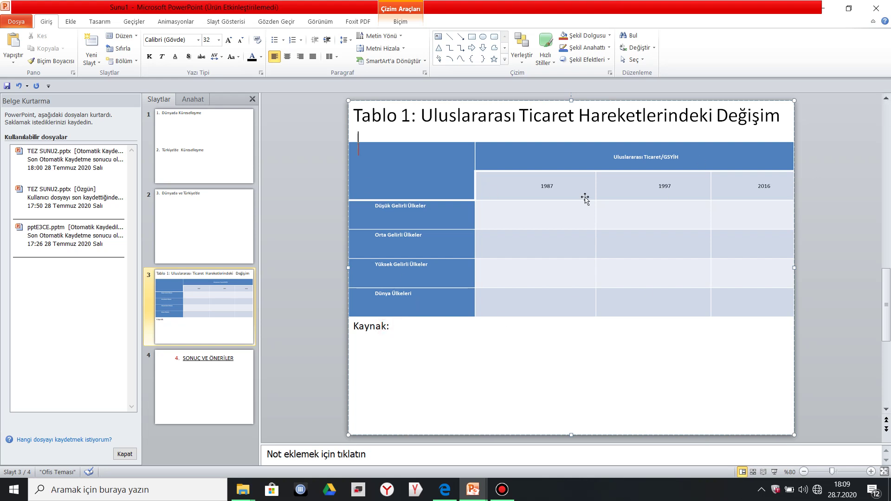
pyautogui.click(394, 333)
pyautogui.click(367, 326)
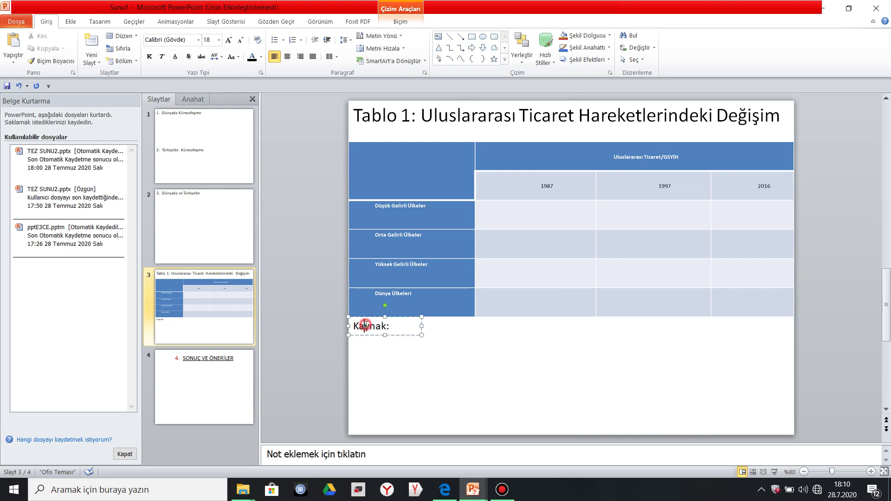
pyautogui.hotkey('ctrl', 'z')
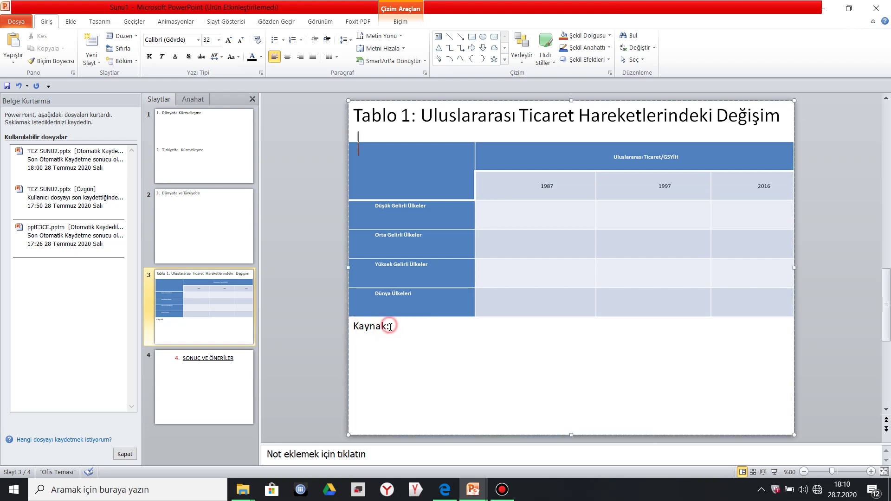
# - Stretch the Kaynak: box rightward to nearly the table's width, then show slide 4
pyautogui.moveTo(358, 326); pyautogui.dragTo(393, 326)
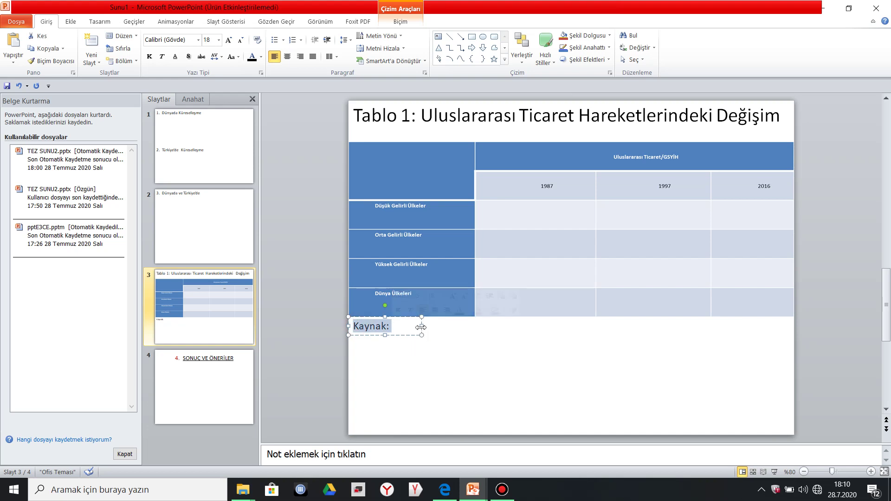
pyautogui.moveTo(421, 327); pyautogui.dragTo(616, 328)
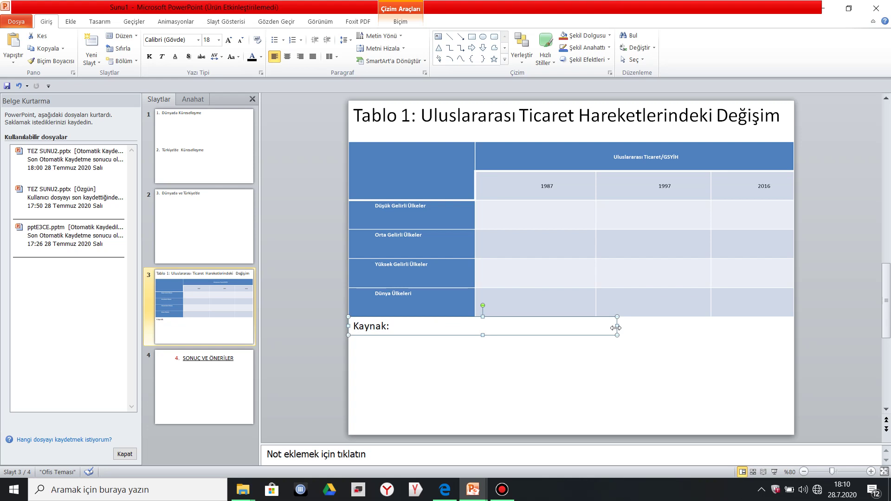
pyautogui.moveTo(617, 325); pyautogui.dragTo(768, 326)
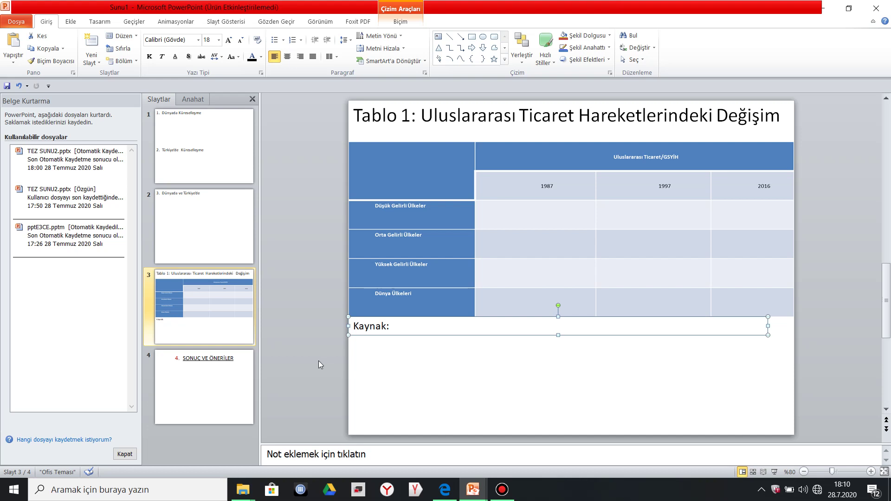
pyautogui.click(205, 366)
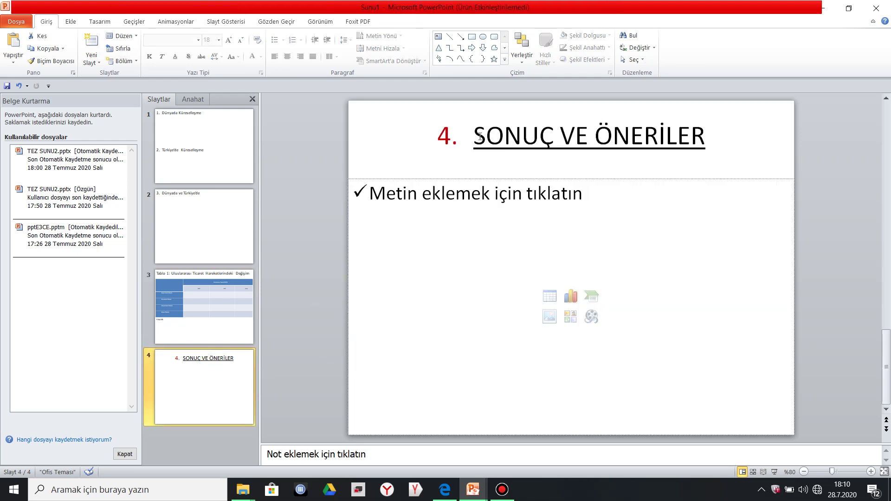
pyautogui.moveTo(474, 137); pyautogui.dragTo(687, 144)
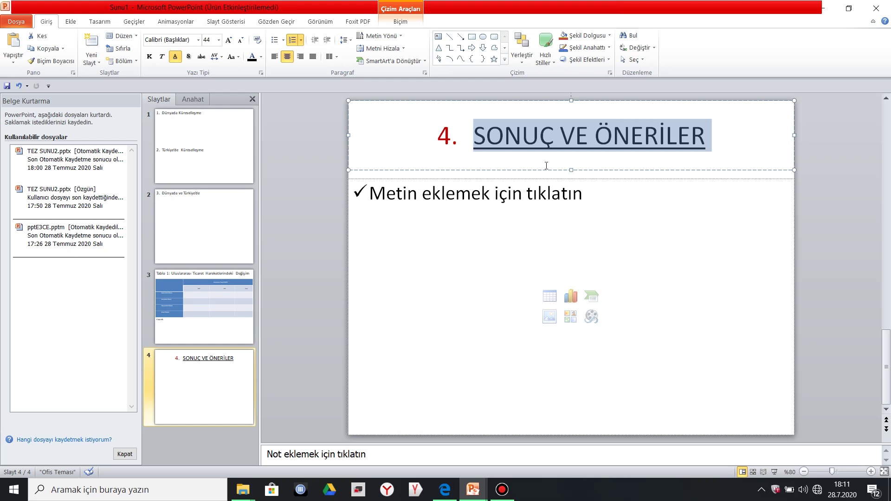
pyautogui.click(404, 193)
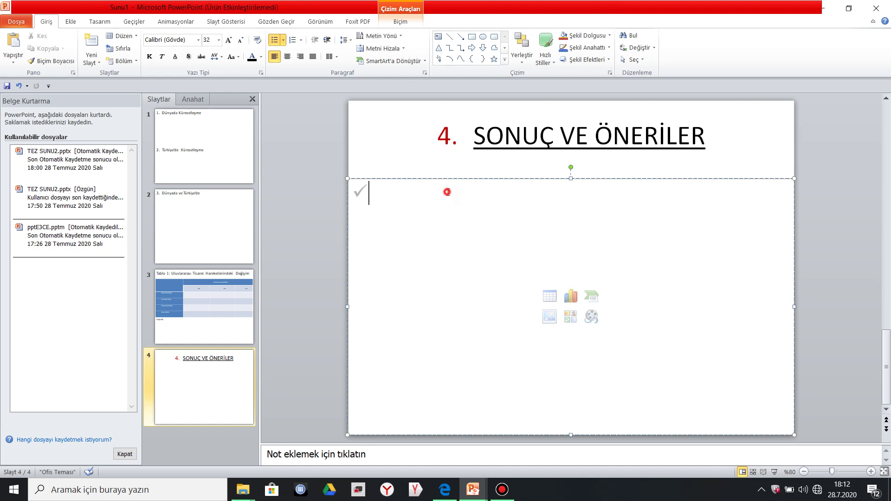
# - Place the cursor in the blank content placeholder under '4. SONUÇ VE ÖNERİLER'
pyautogui.click(502, 490)
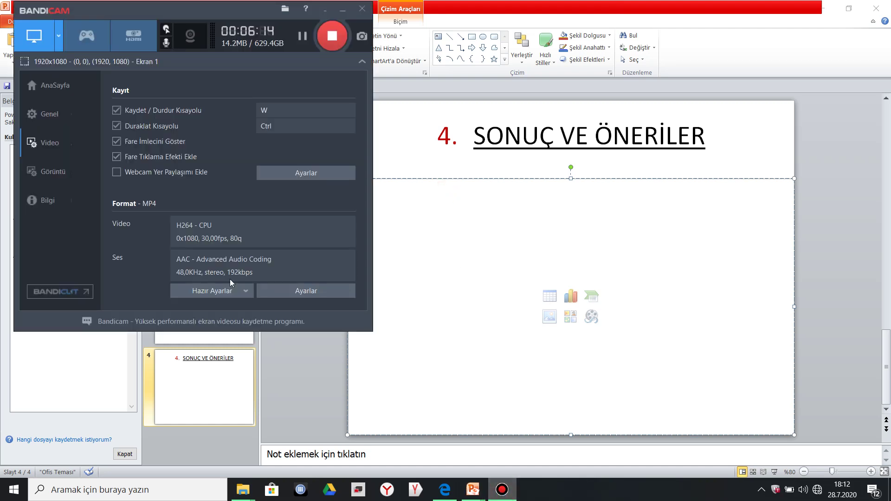